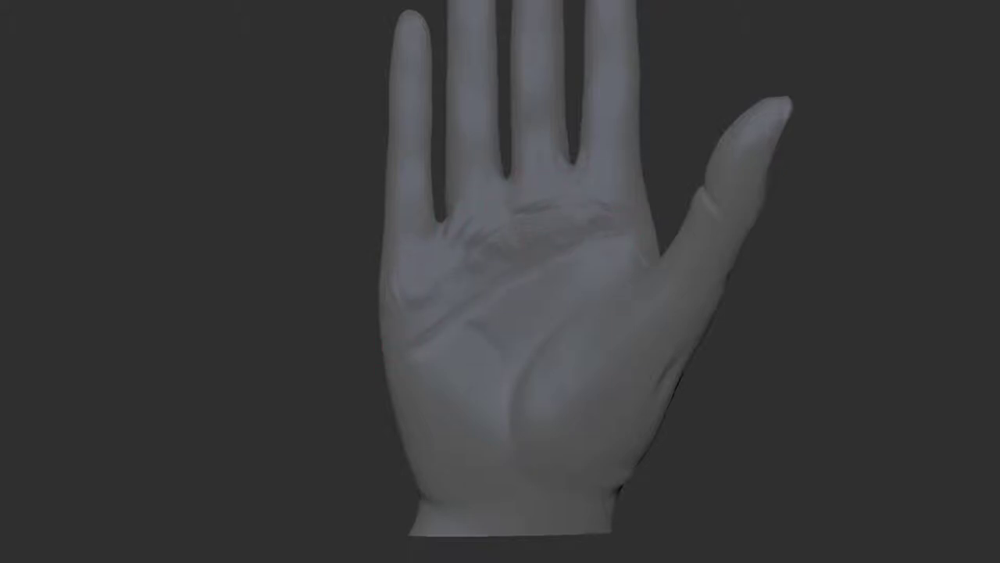
# Orbit the hand to reframe the view of the palm.
pyautogui.moveTo(529, 480); pyautogui.dragTo(474, 200, button='middle')
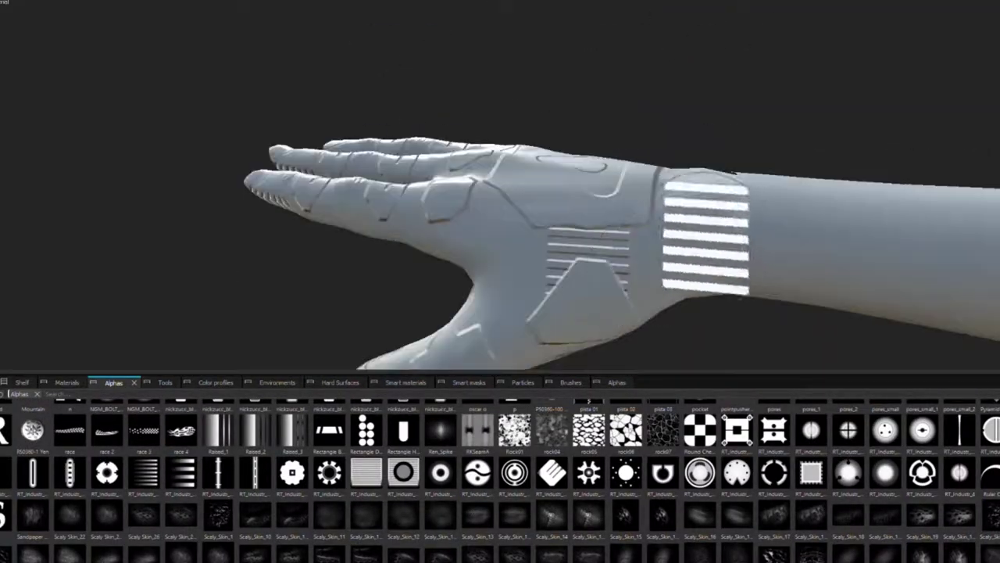
# Zoom the viewport in on the hand and wrist area.
pyautogui.scroll(5, 506, 507)
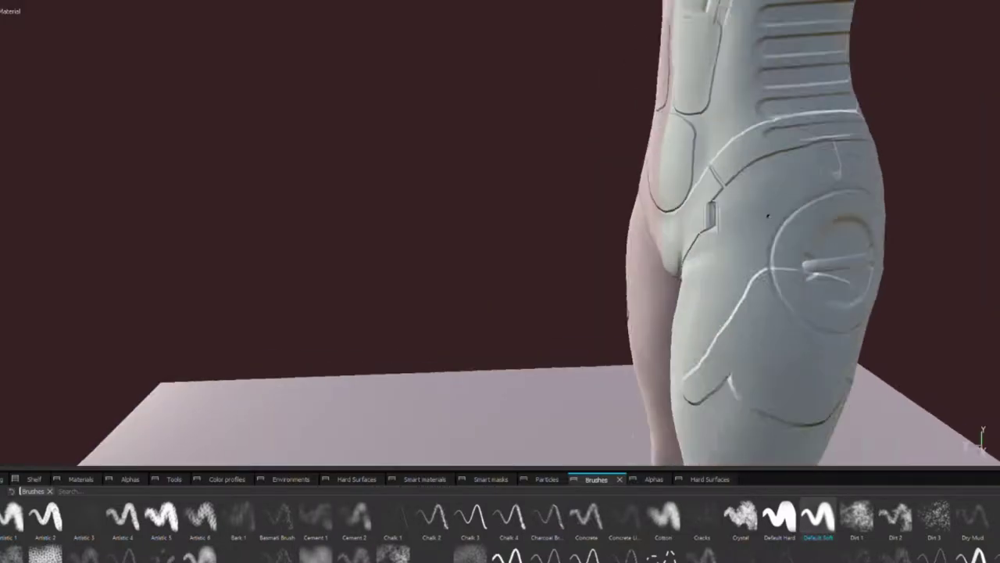
# Zoom and orbit around the extended upper arm to inspect both sides.
pyautogui.scroll(-3, 633, 209)
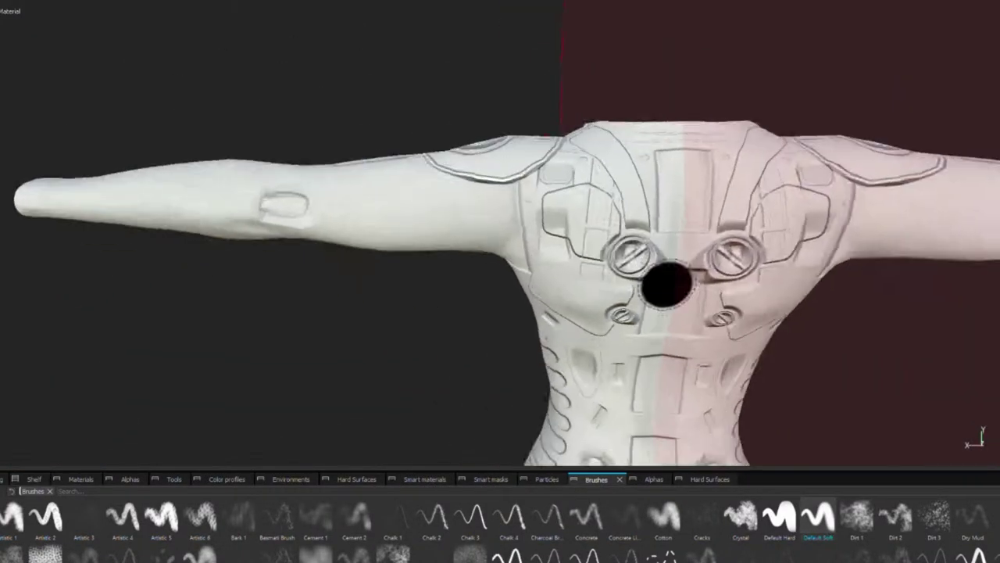
pyautogui.keyDown('alt'); pyautogui.moveTo(665, 283); pyautogui.dragTo(697, 288); pyautogui.keyUp('alt')
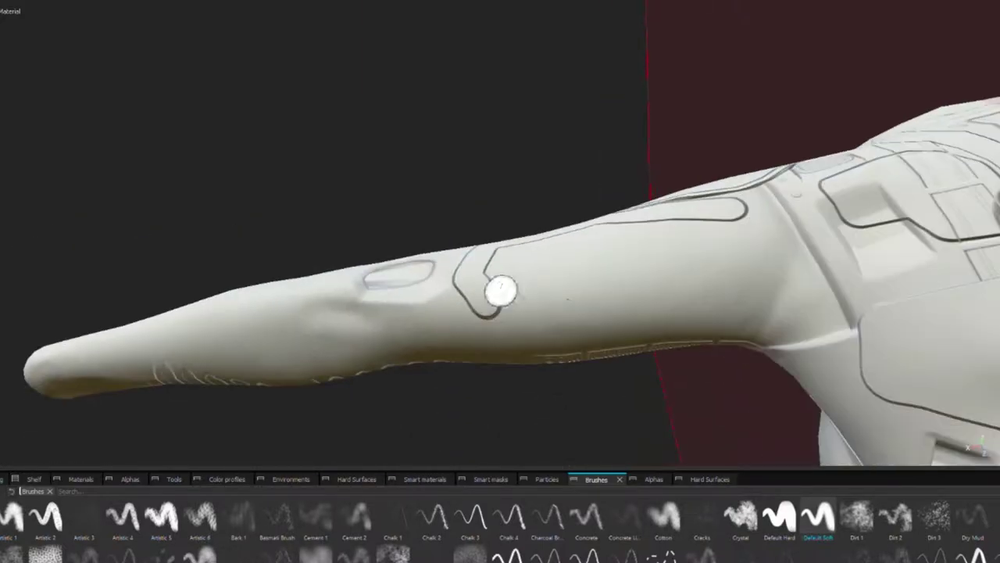
pyautogui.keyDown('alt'); pyautogui.moveTo(514, 325); pyautogui.dragTo(636, 214); pyautogui.keyUp('alt')
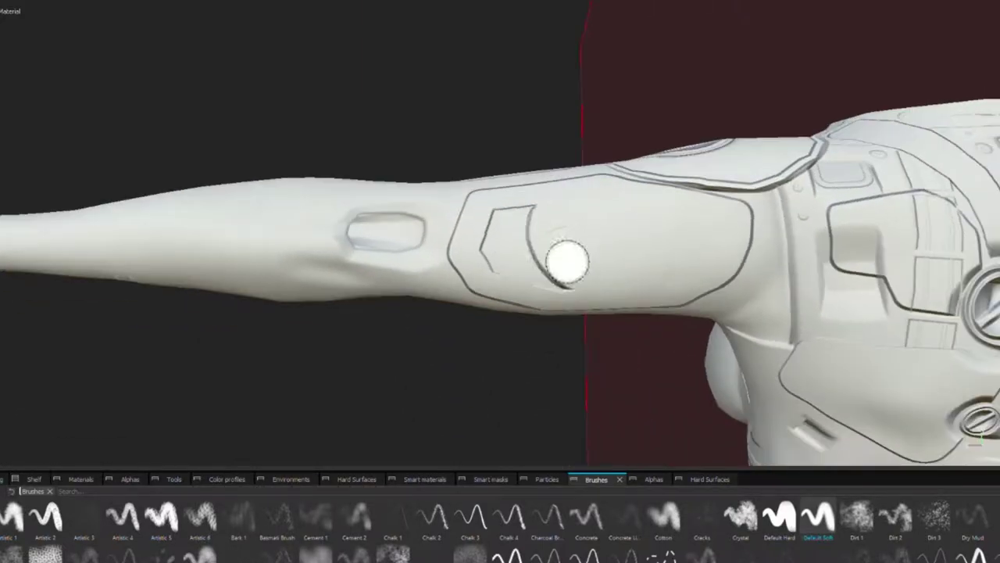
pyautogui.scroll(3, 689, 199)
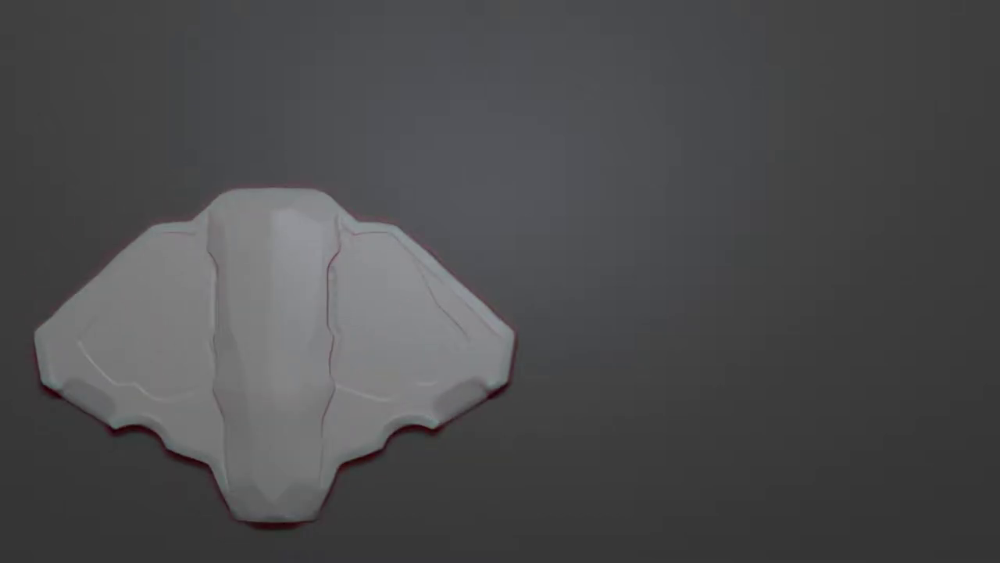
# Choose a brush from the brush library (B) for refining the winged armor plate.
pyautogui.press('b')
pyautogui.click(246, 203)
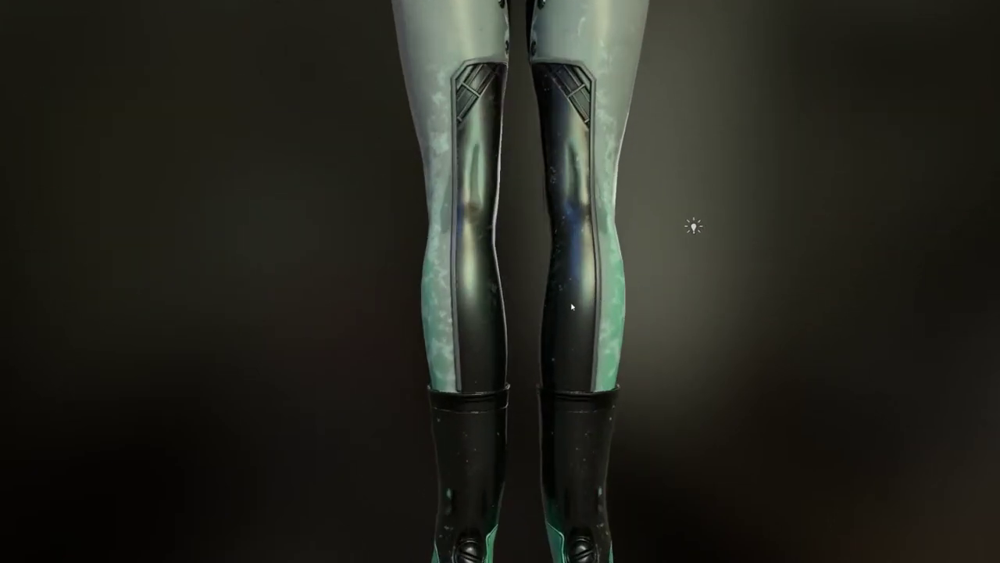
# Rotate the rendered cyborg to show the sides of the legs.
pyautogui.moveTo(571, 306); pyautogui.dragTo(614, 275)
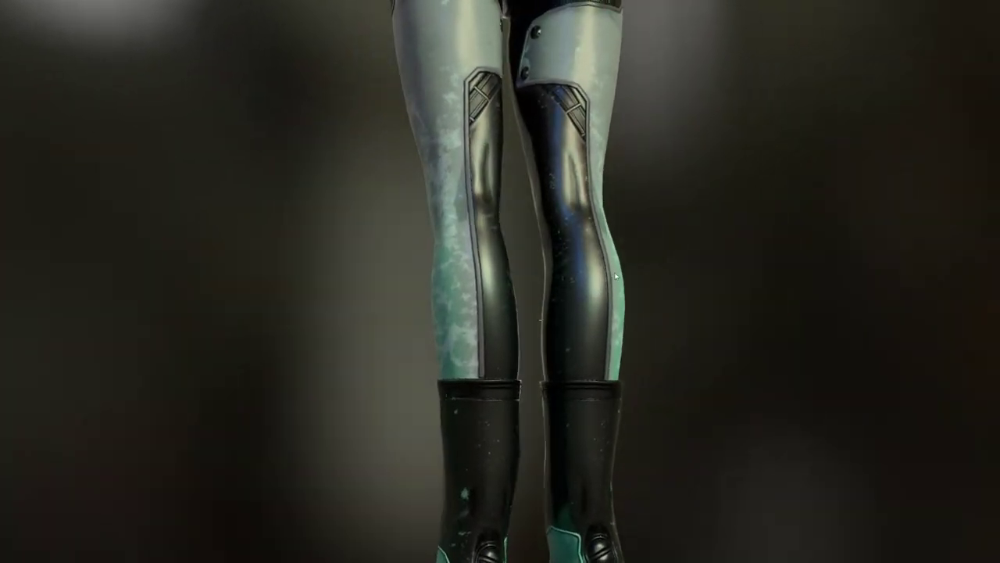